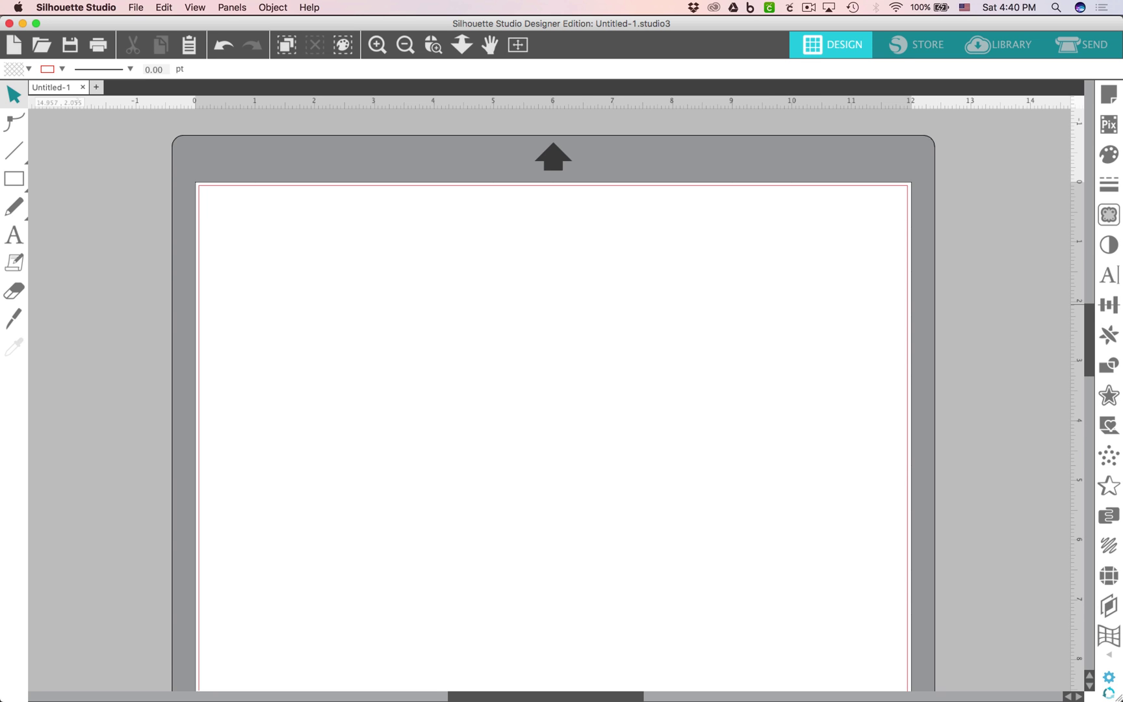
Step: Show the Hollyn font's swash and ligature alternates in the Text Style panel's Glyphs tab
{"action": "left_click", "coordinate": [1108, 276]}
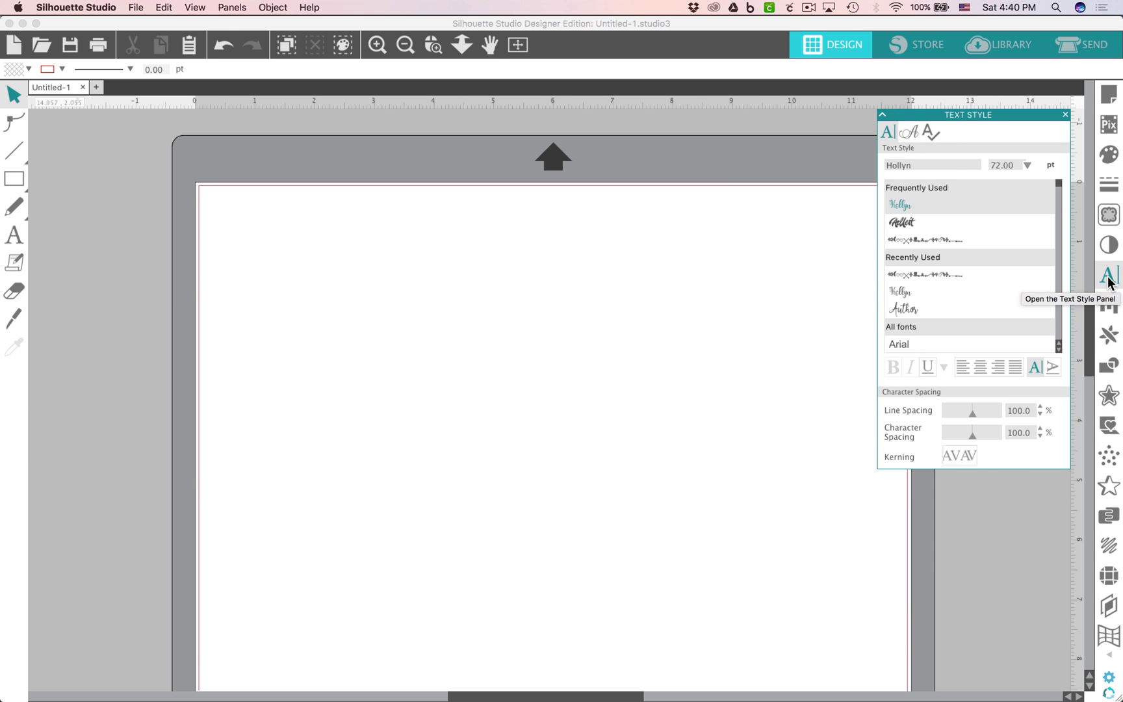
{"action": "left_click", "coordinate": [909, 133]}
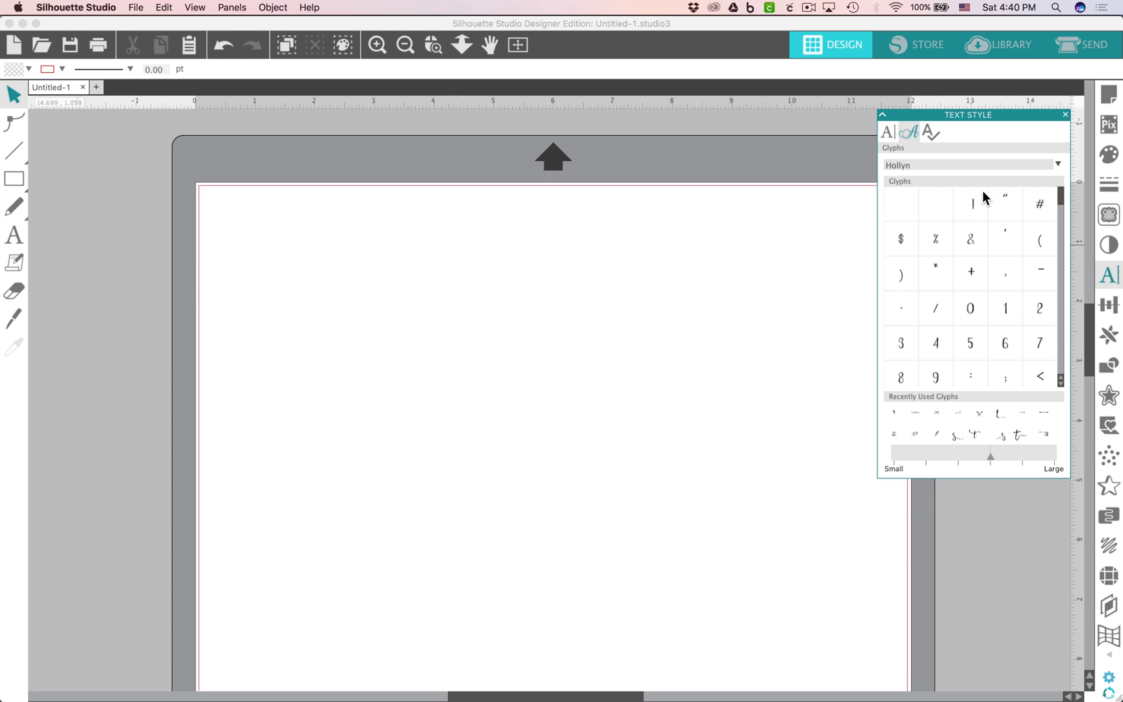
{"action": "mouse_move", "coordinate": [970, 239]}
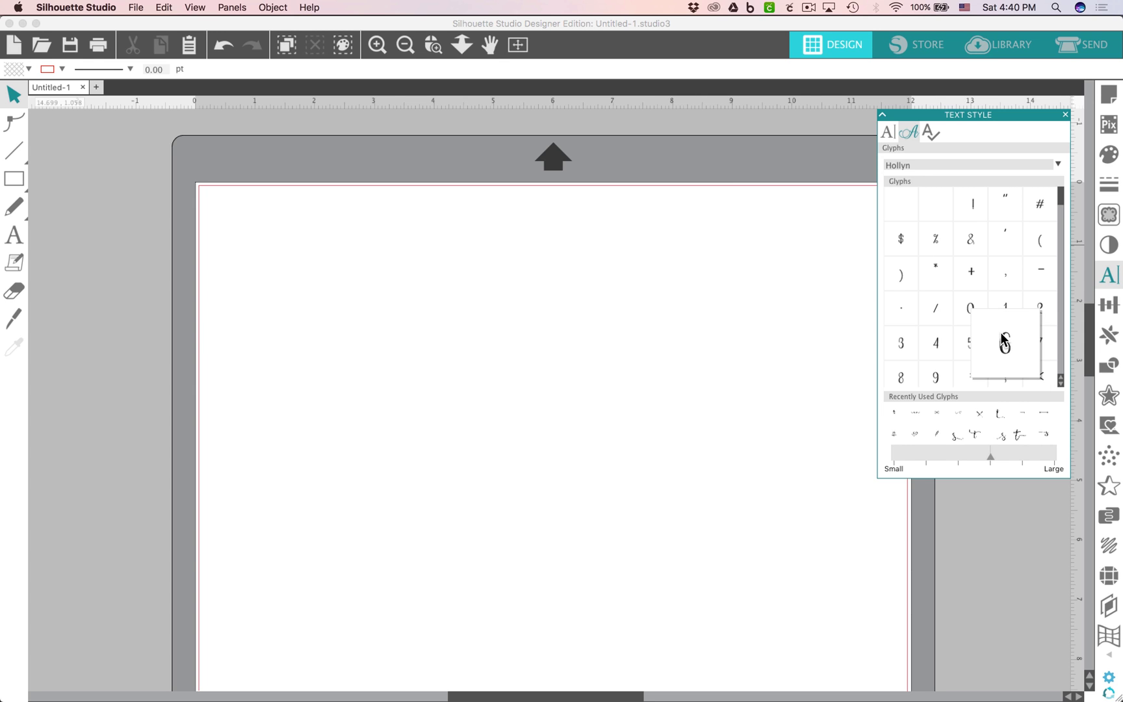
{"action": "left_click_drag", "start_coordinate": [1058, 198], "coordinate": [1059, 305]}
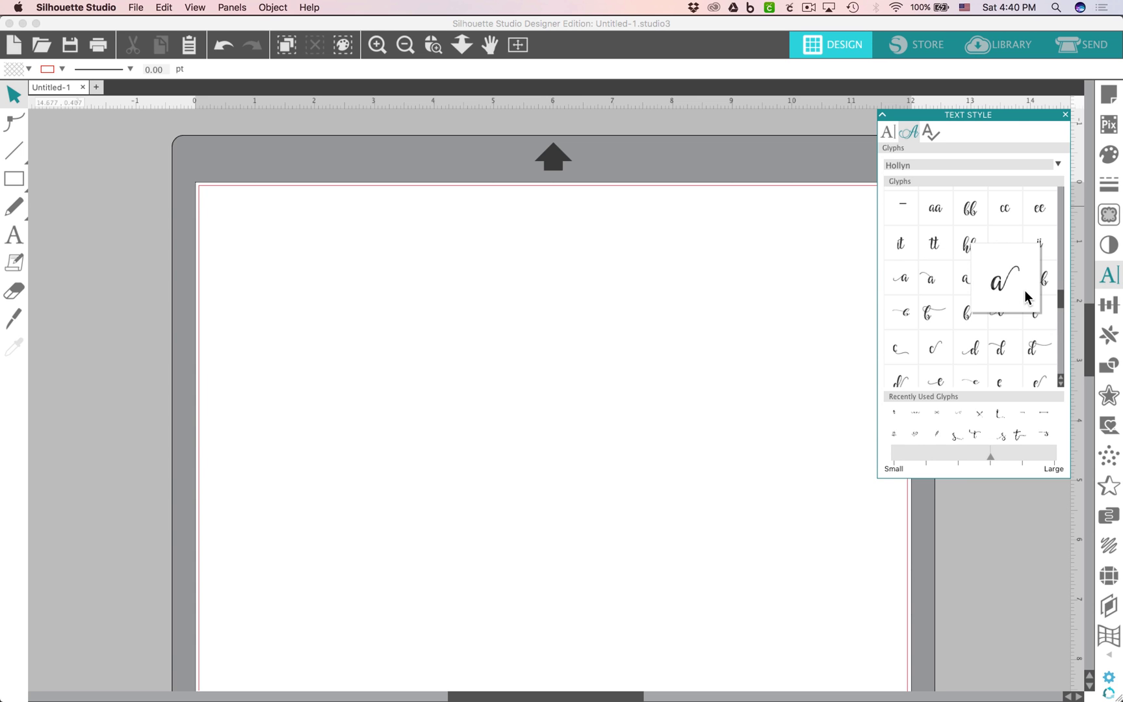
{"action": "left_click_drag", "start_coordinate": [1060, 298], "coordinate": [1059, 305]}
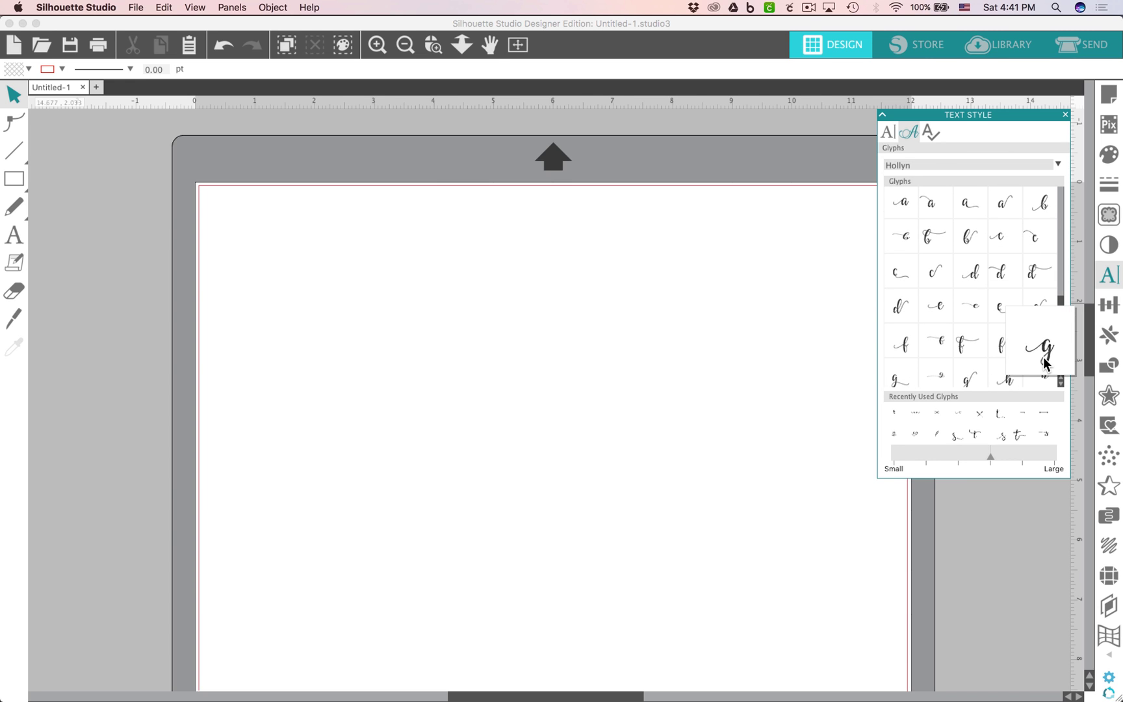
Step: Write 'sweet' on the page and enlarge it to about 4.7 in wide
{"action": "left_click", "coordinate": [13, 244]}
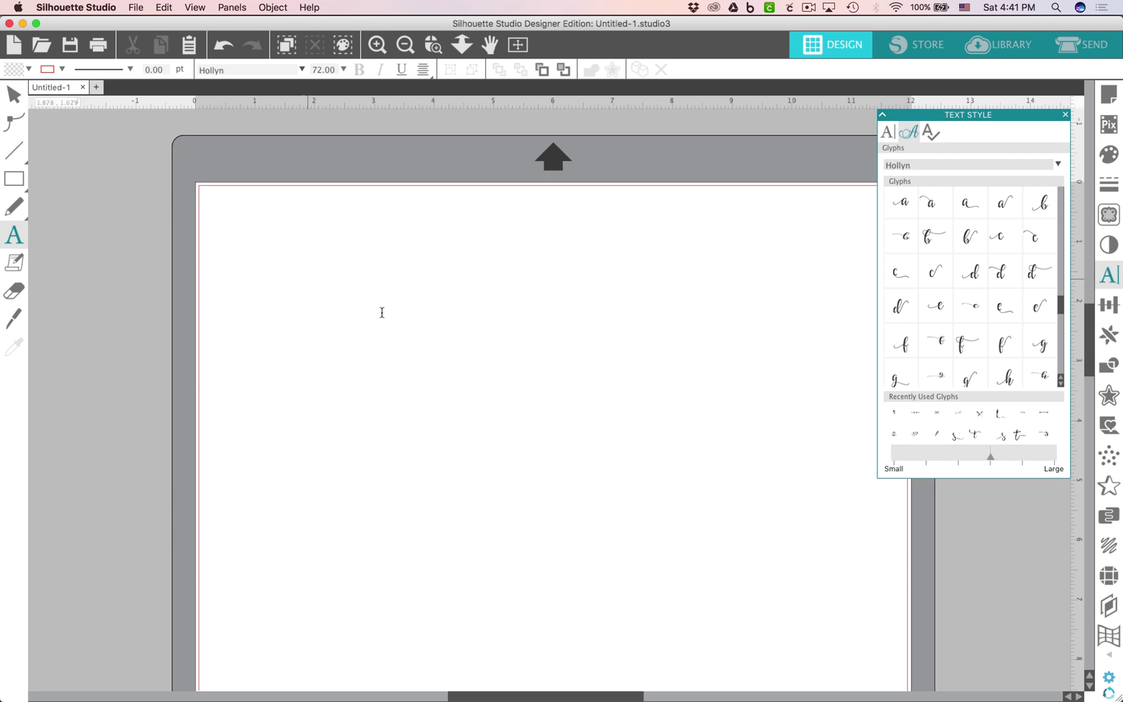
{"action": "left_click", "coordinate": [459, 364]}
{"action": "type", "text": "sweet"}
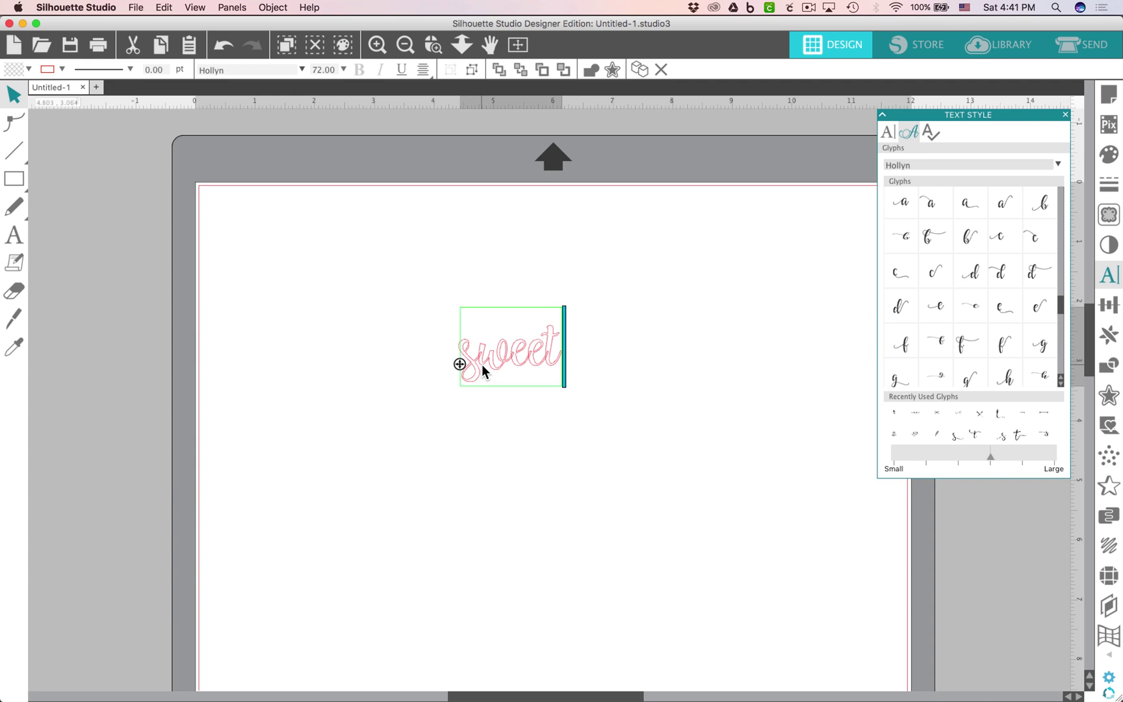
{"action": "key", "text": "Escape"}
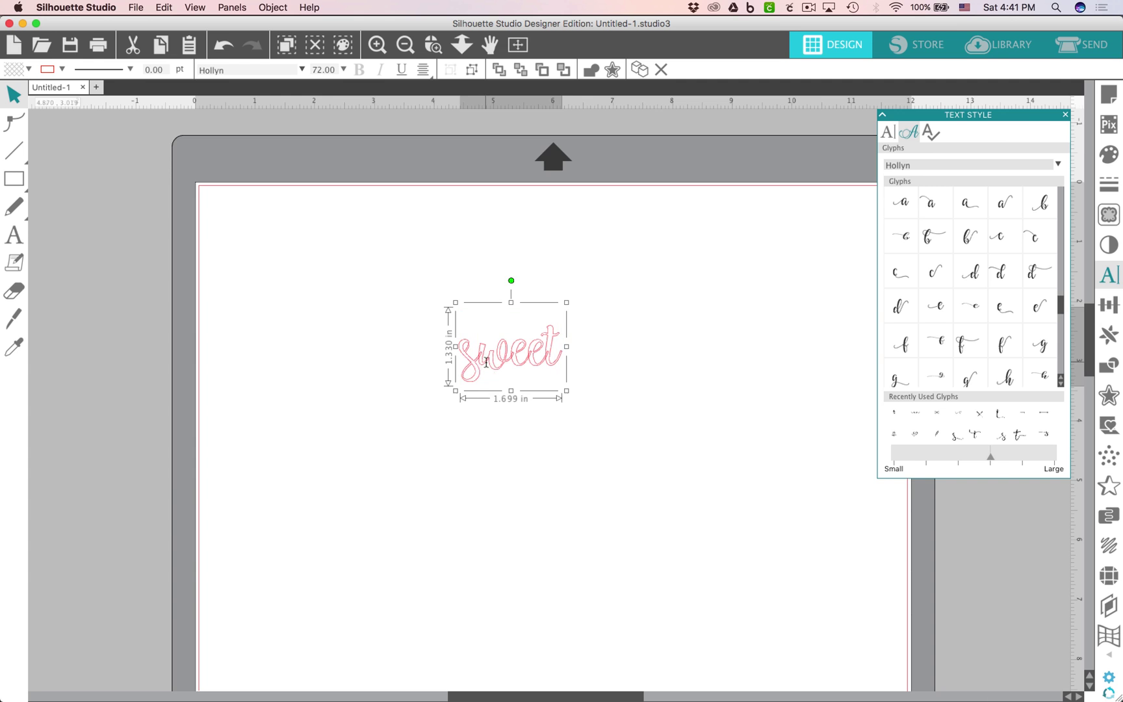
{"action": "left_click", "coordinate": [564, 396]}
{"action": "left_click", "coordinate": [539, 344]}
{"action": "left_click", "coordinate": [570, 398]}
{"action": "left_click", "coordinate": [536, 354]}
{"action": "left_click_drag", "start_coordinate": [570, 395], "coordinate": [722, 569]}
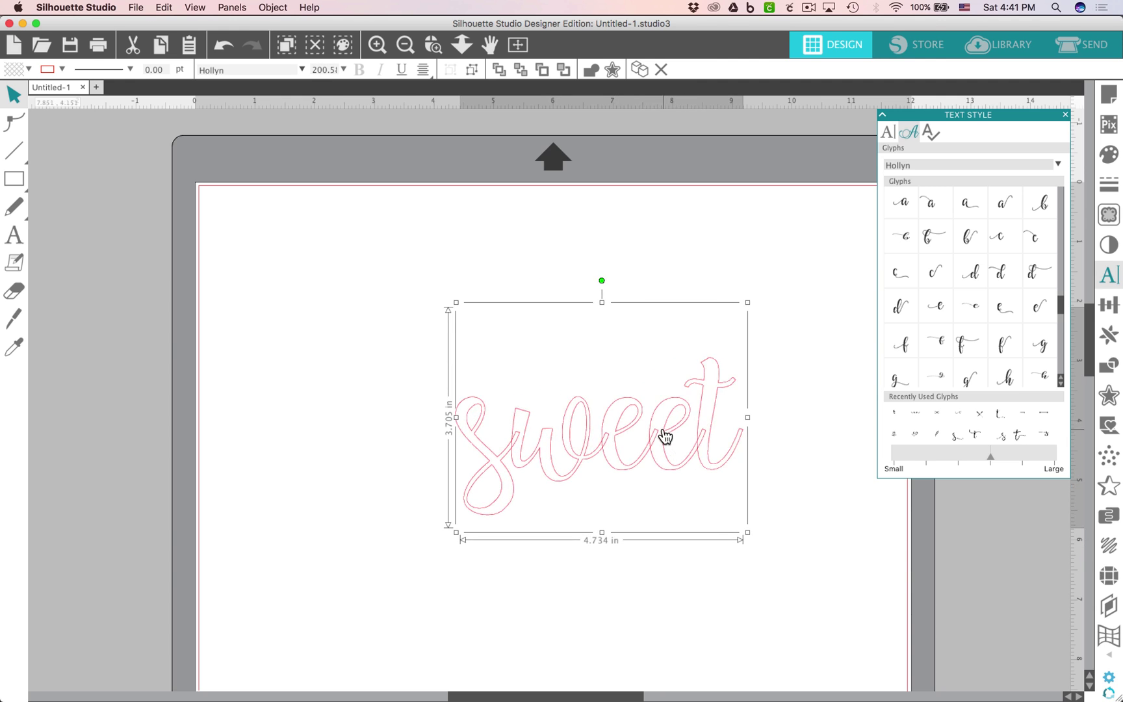
{"action": "left_click_drag", "start_coordinate": [664, 436], "coordinate": [609, 391]}
Step: Replace the first s and the final t of 'sweet' with Hollyn swash glyphs
{"action": "double_click", "coordinate": [427, 395]}
{"action": "left_click_drag", "start_coordinate": [406, 392], "coordinate": [452, 392]}
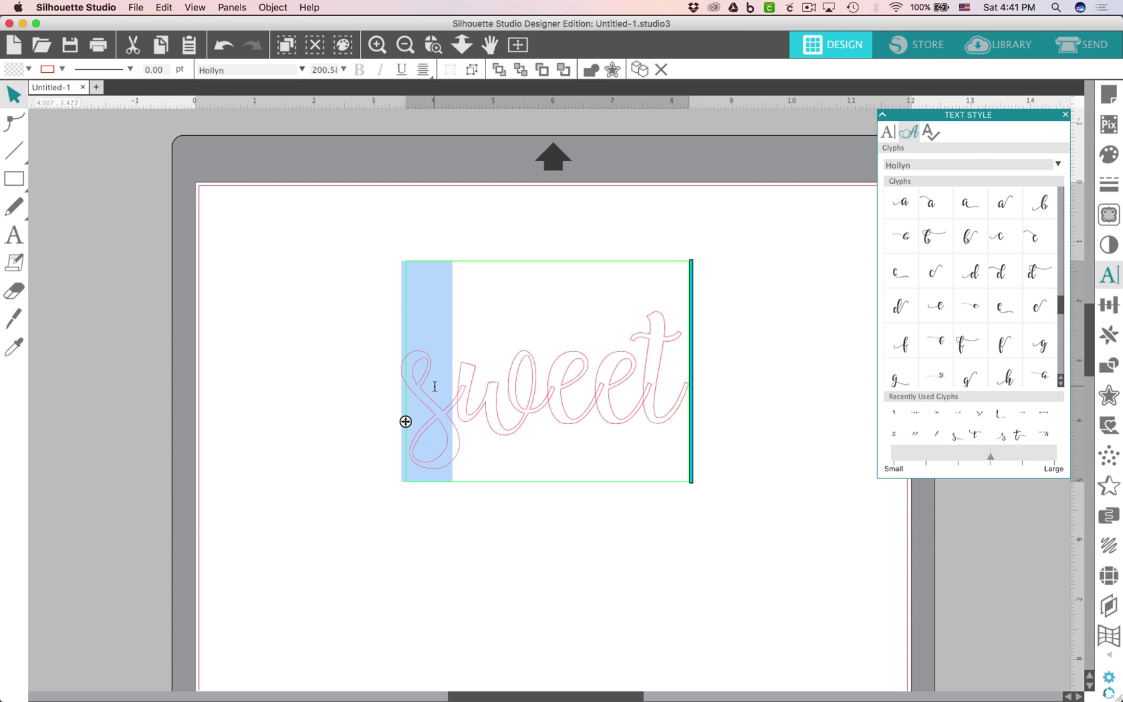
{"action": "mouse_move", "coordinate": [1003, 269]}
{"action": "left_click_drag", "start_coordinate": [1060, 308], "coordinate": [1066, 344]}
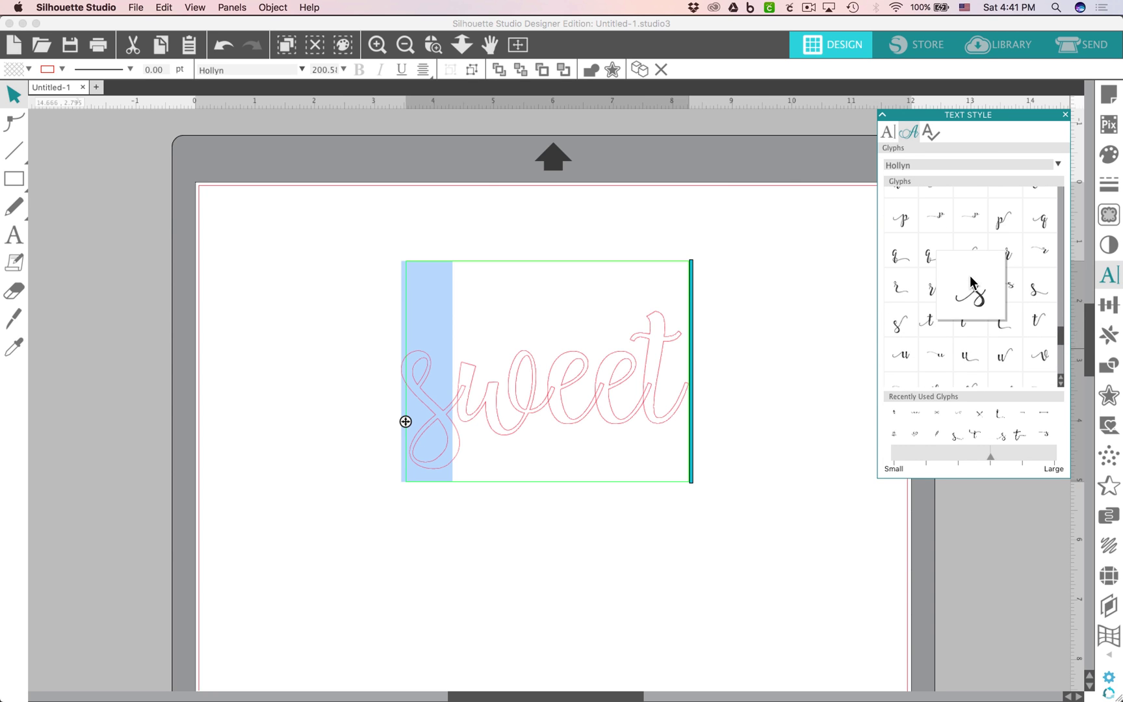
{"action": "mouse_move", "coordinate": [1003, 286]}
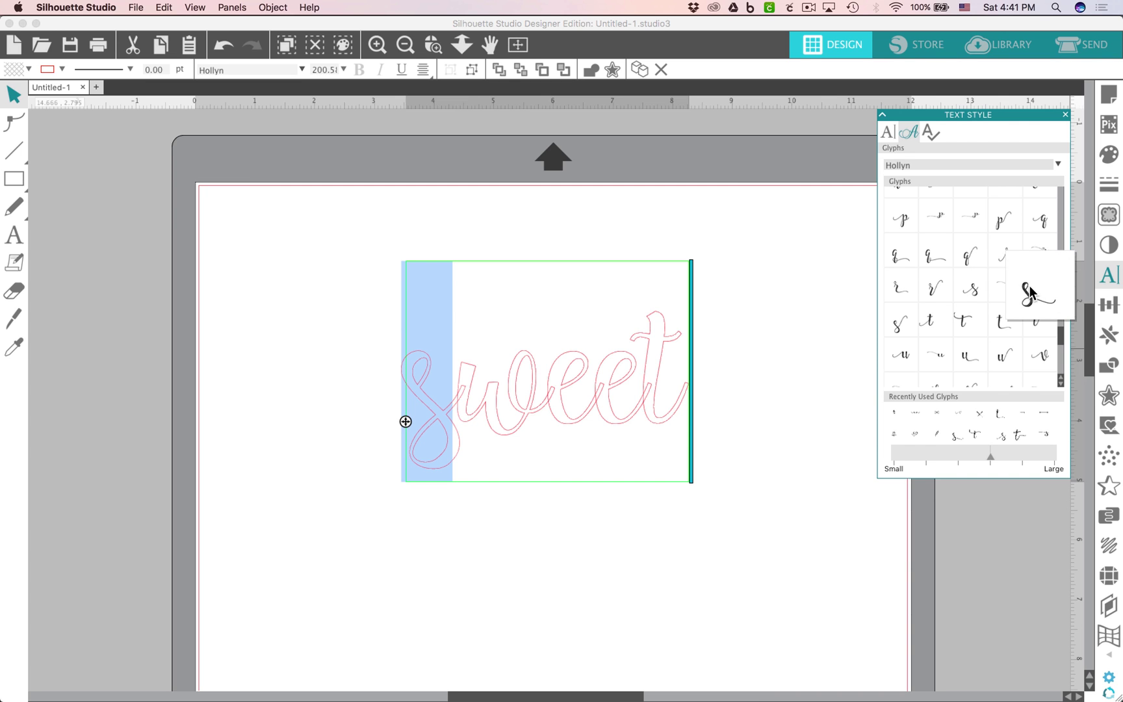
{"action": "mouse_move", "coordinate": [910, 318]}
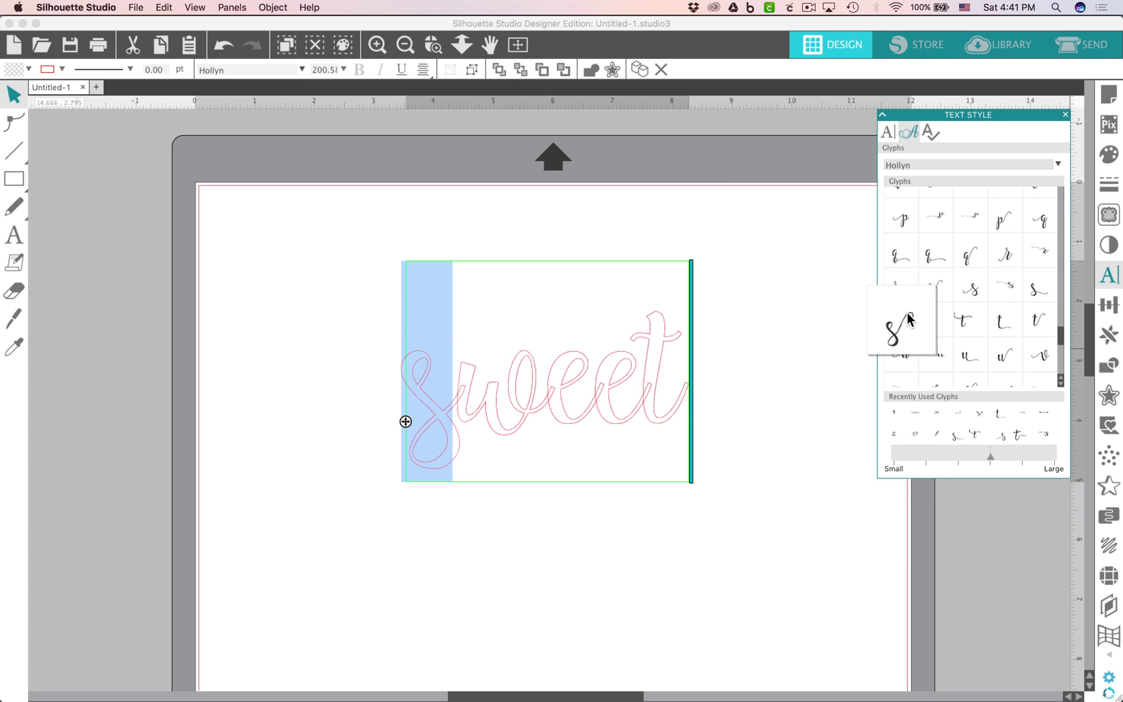
{"action": "left_click", "coordinate": [979, 294]}
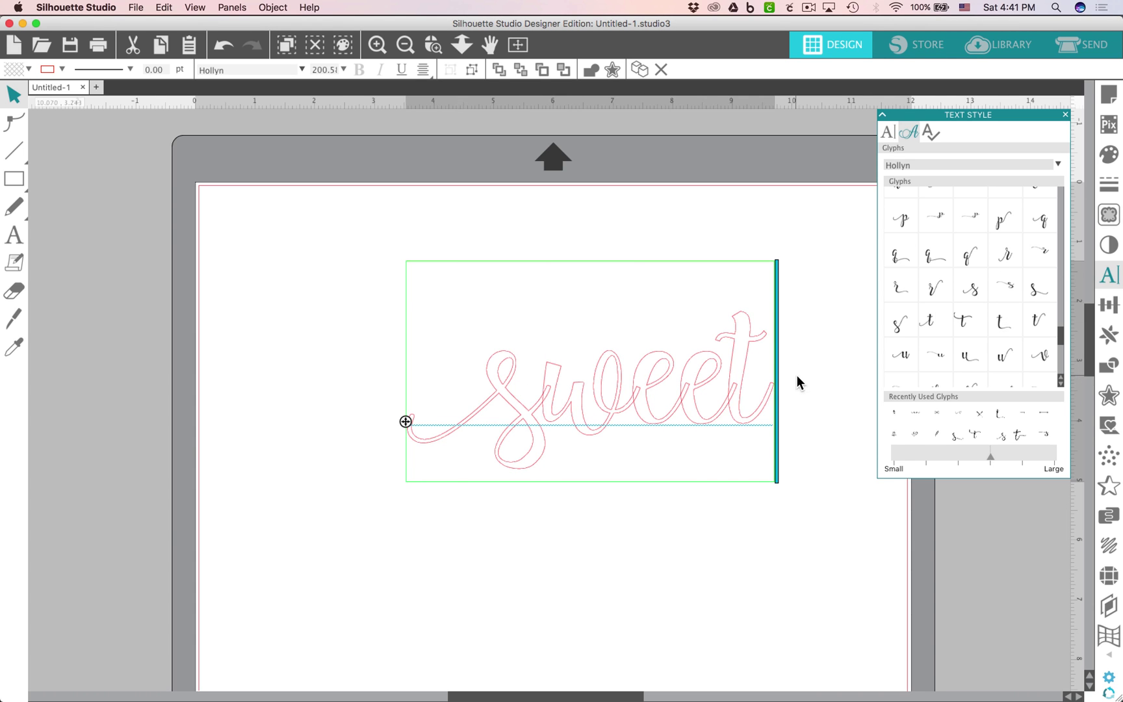
{"action": "left_click_drag", "start_coordinate": [718, 361], "coordinate": [755, 364]}
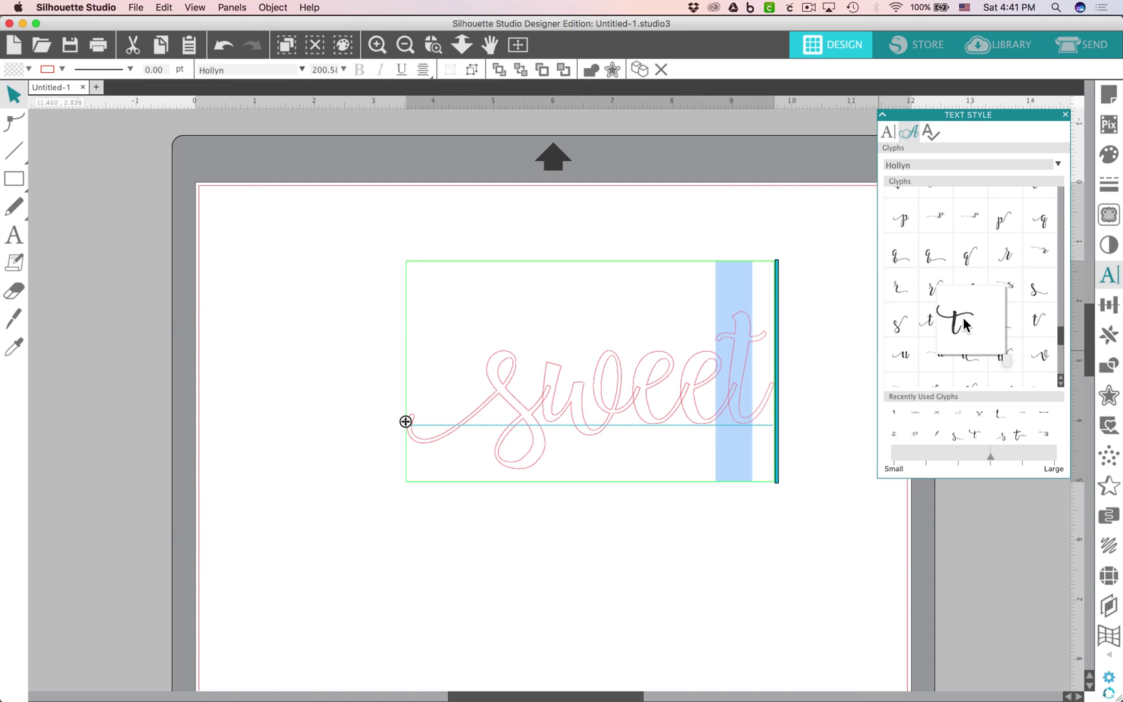
{"action": "left_click", "coordinate": [964, 324]}
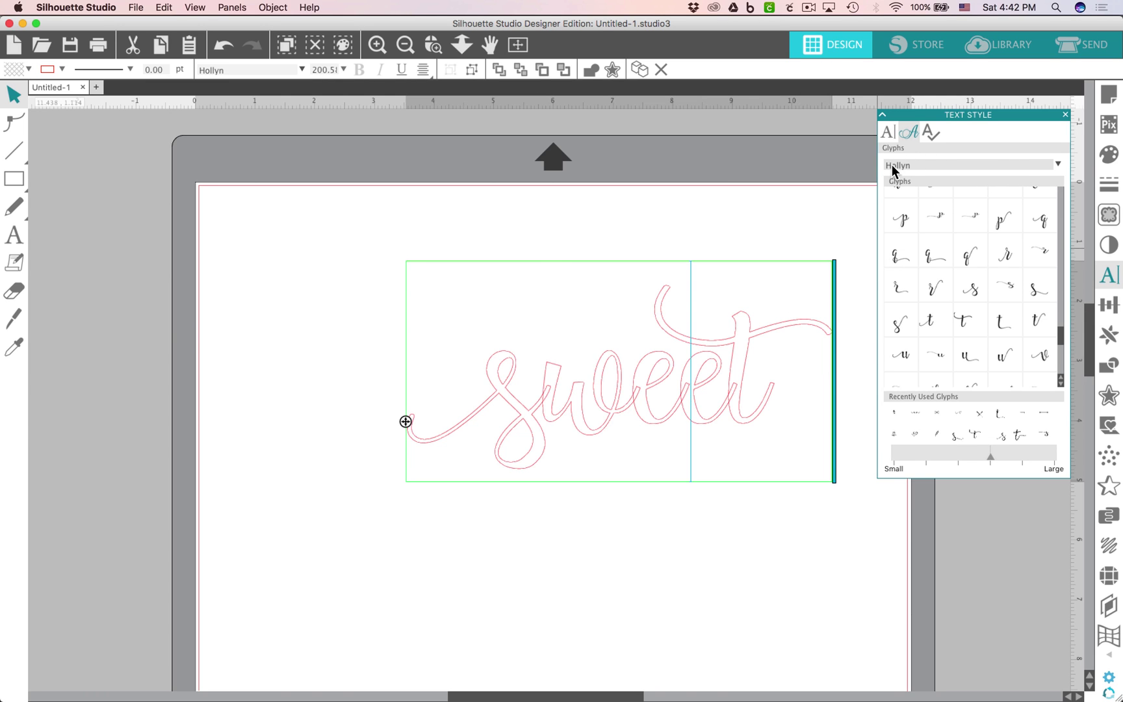
Step: Append an arrow glyph from Hollyn Ornaments to the end of 'sweet'
{"action": "left_click", "coordinate": [1058, 165]}
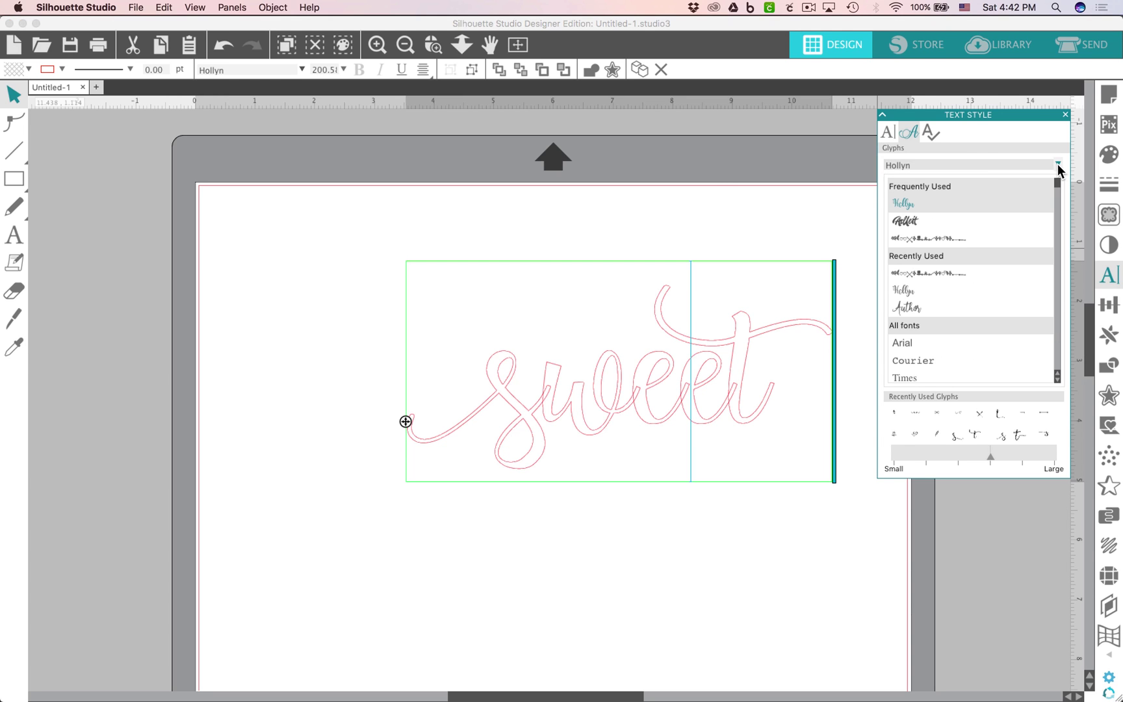
{"action": "left_click", "coordinate": [947, 235]}
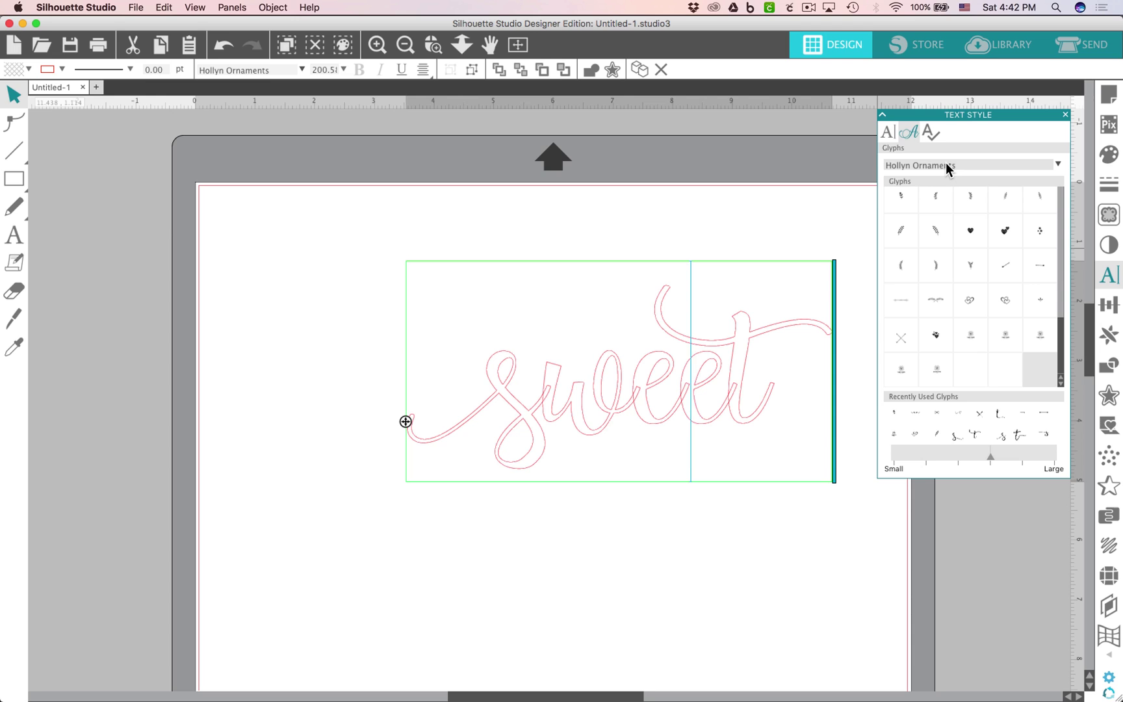
{"action": "mouse_move", "coordinate": [1014, 267]}
{"action": "left_click_drag", "start_coordinate": [989, 456], "coordinate": [1050, 456]}
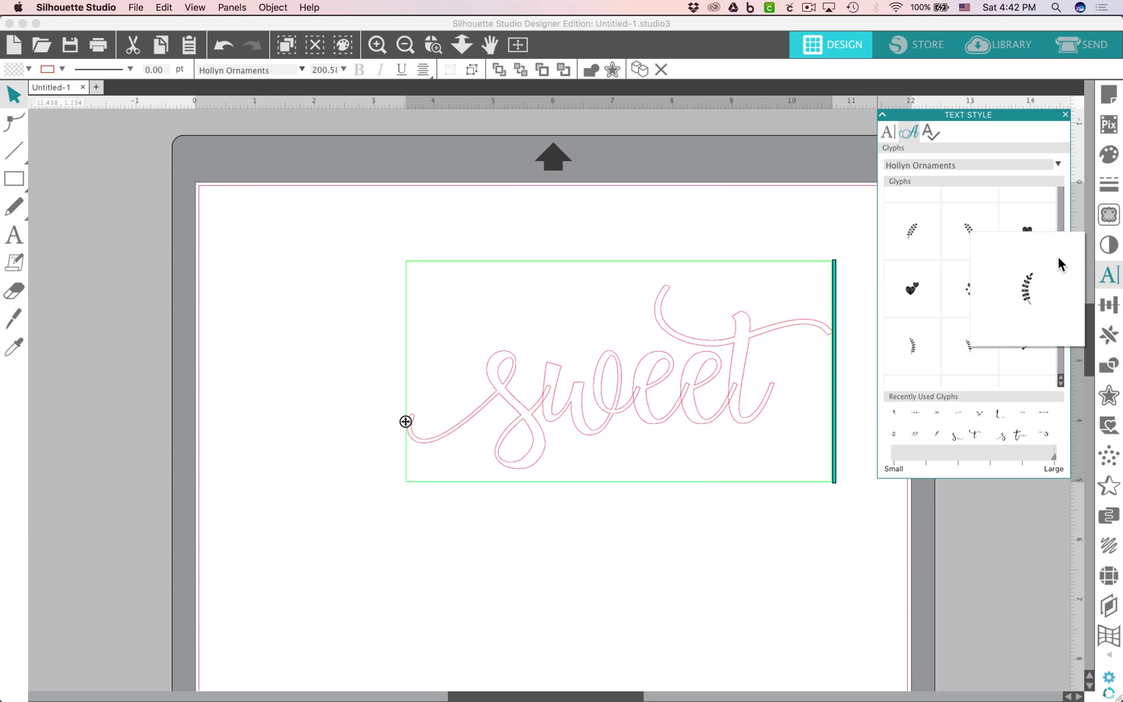
{"action": "left_click_drag", "start_coordinate": [1061, 332], "coordinate": [1061, 337]}
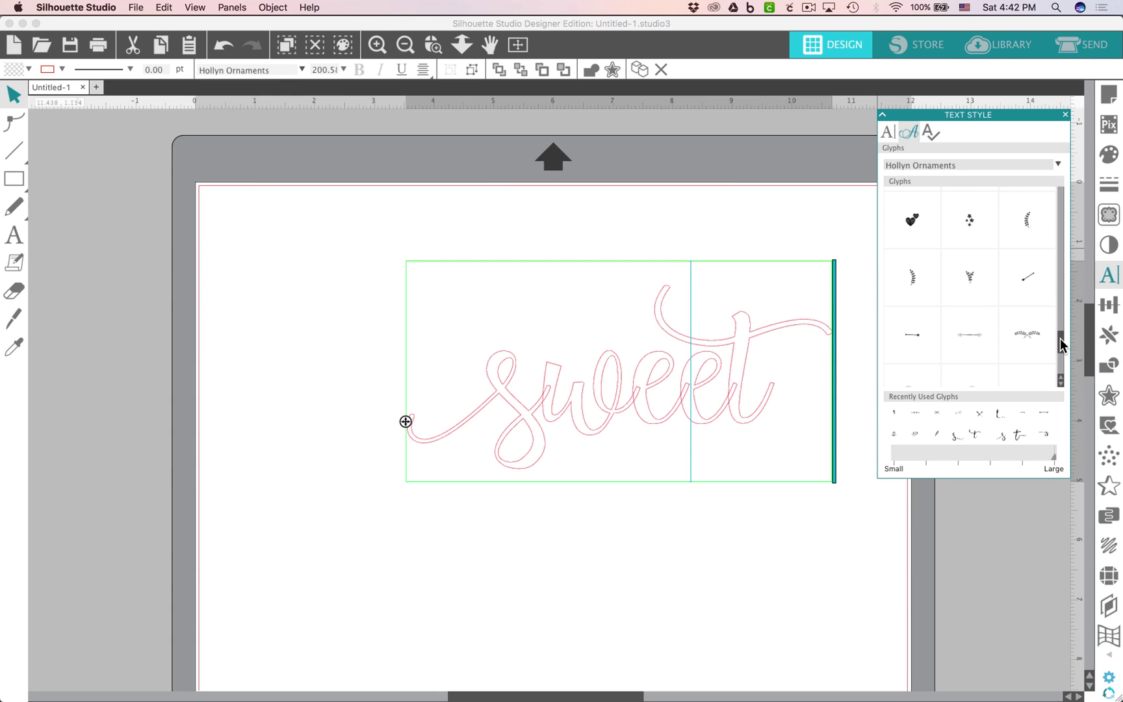
{"action": "left_click", "coordinate": [913, 338]}
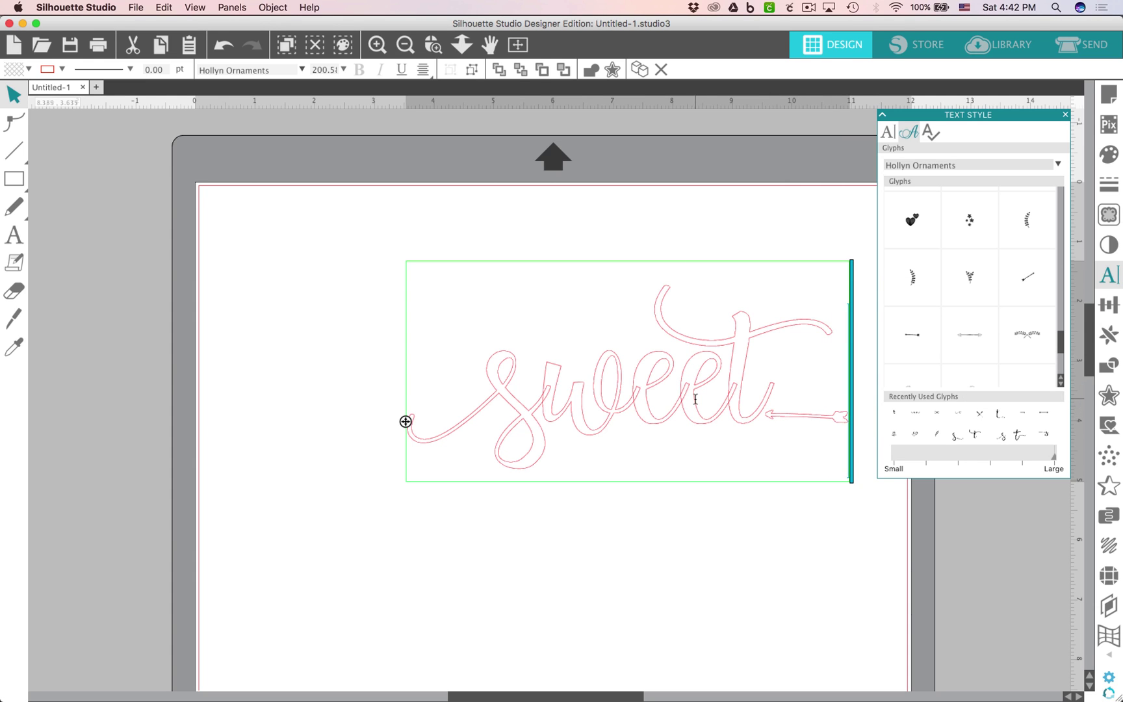
Step: Ungroup the text into separate pieces and move the arrow below the word
{"action": "key", "text": "Escape"}
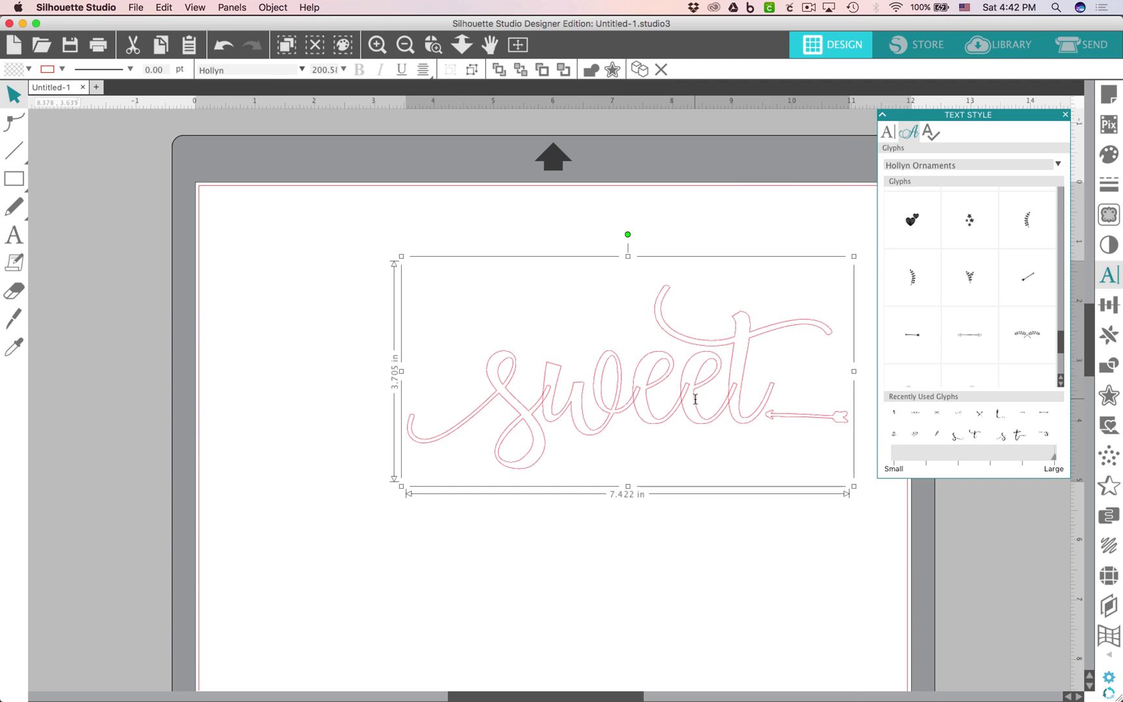
{"action": "right_click", "coordinate": [696, 400]}
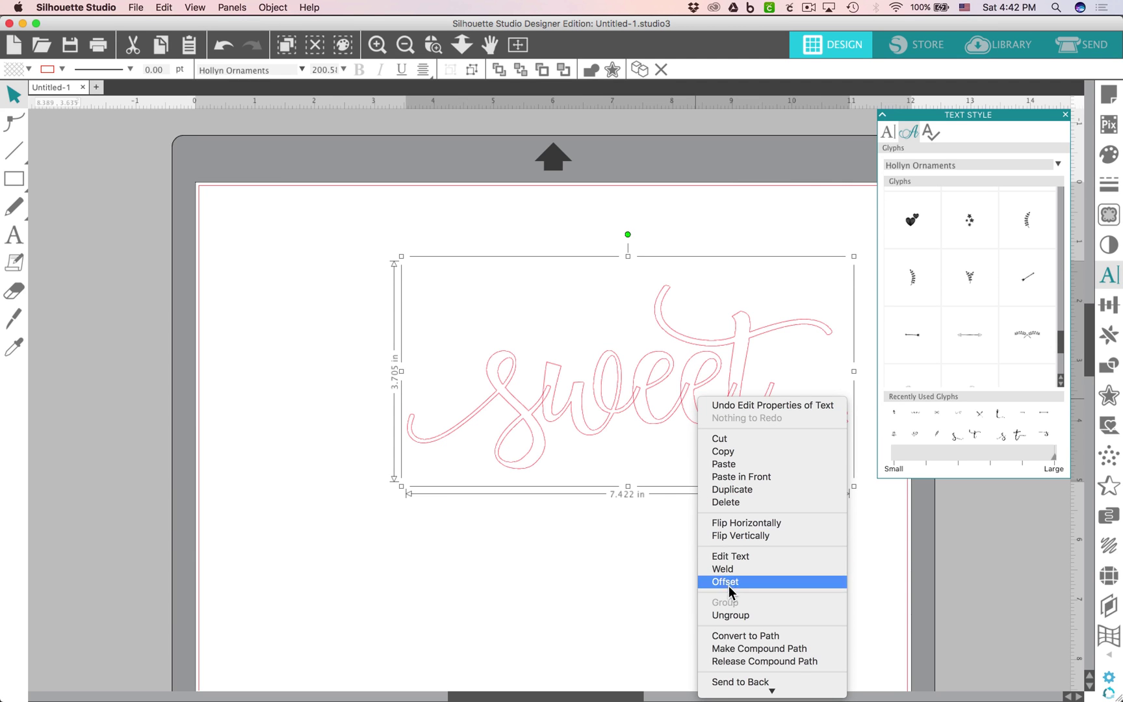
{"action": "left_click", "coordinate": [742, 615]}
{"action": "left_click", "coordinate": [824, 448]}
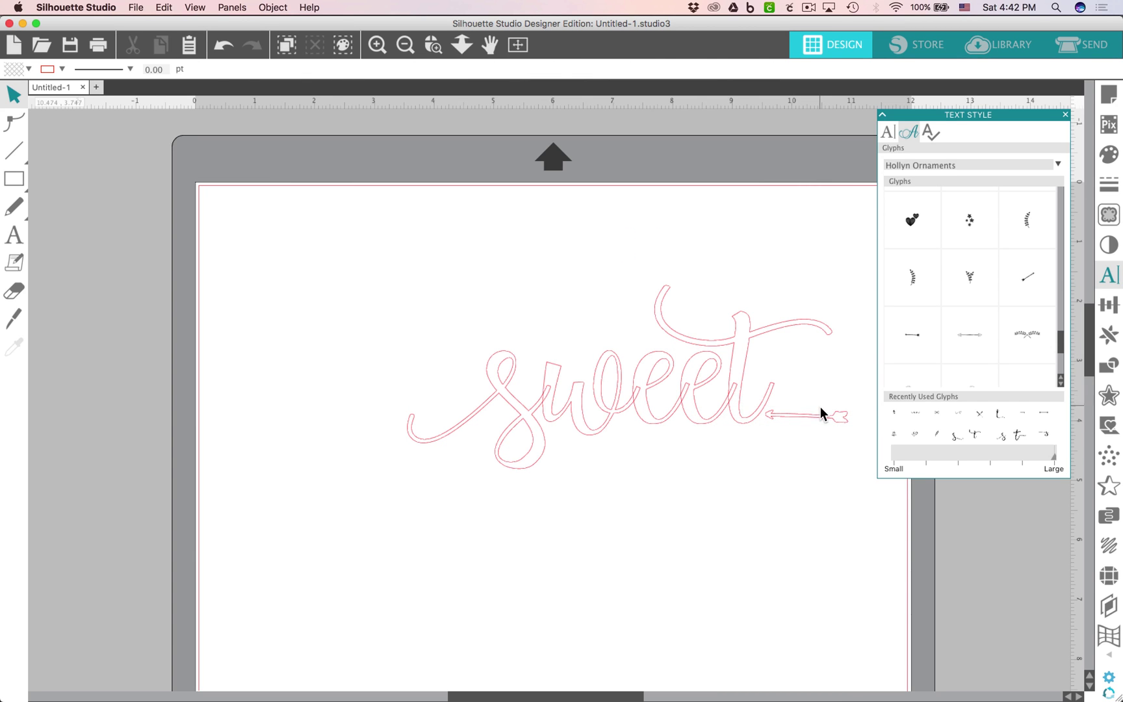
{"action": "left_click_drag", "start_coordinate": [821, 408], "coordinate": [661, 456]}
{"action": "left_click", "coordinate": [618, 399]}
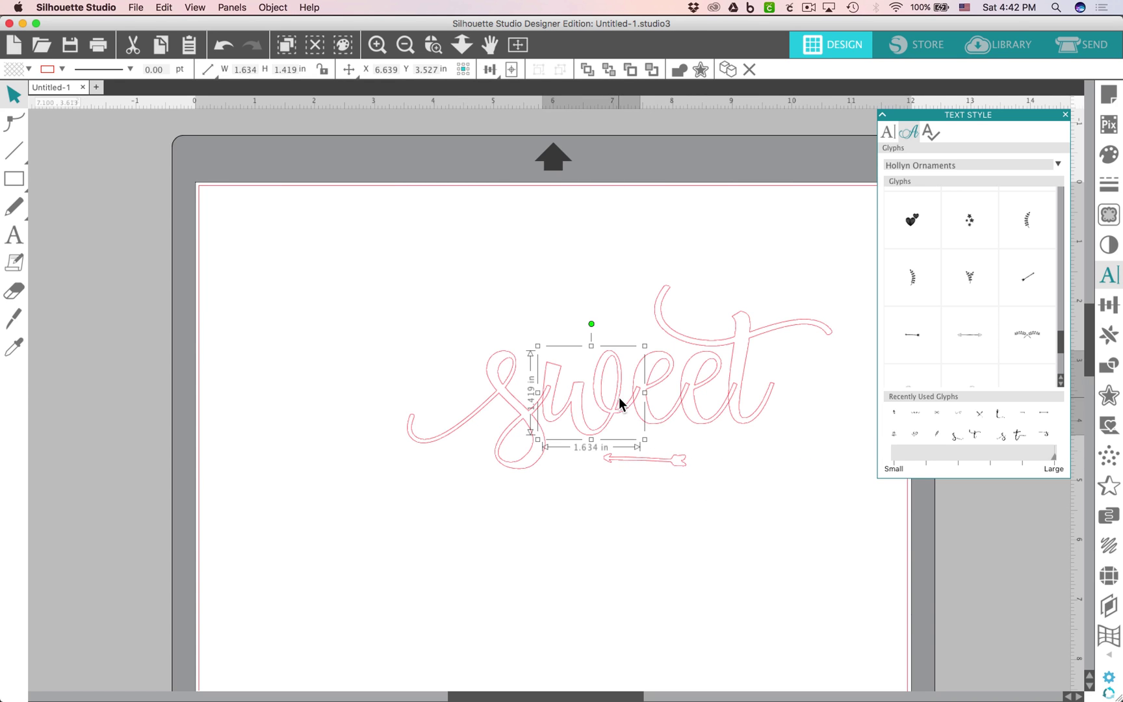
{"action": "left_click_drag", "start_coordinate": [619, 398], "coordinate": [618, 365]}
{"action": "key", "text": "super+z"}
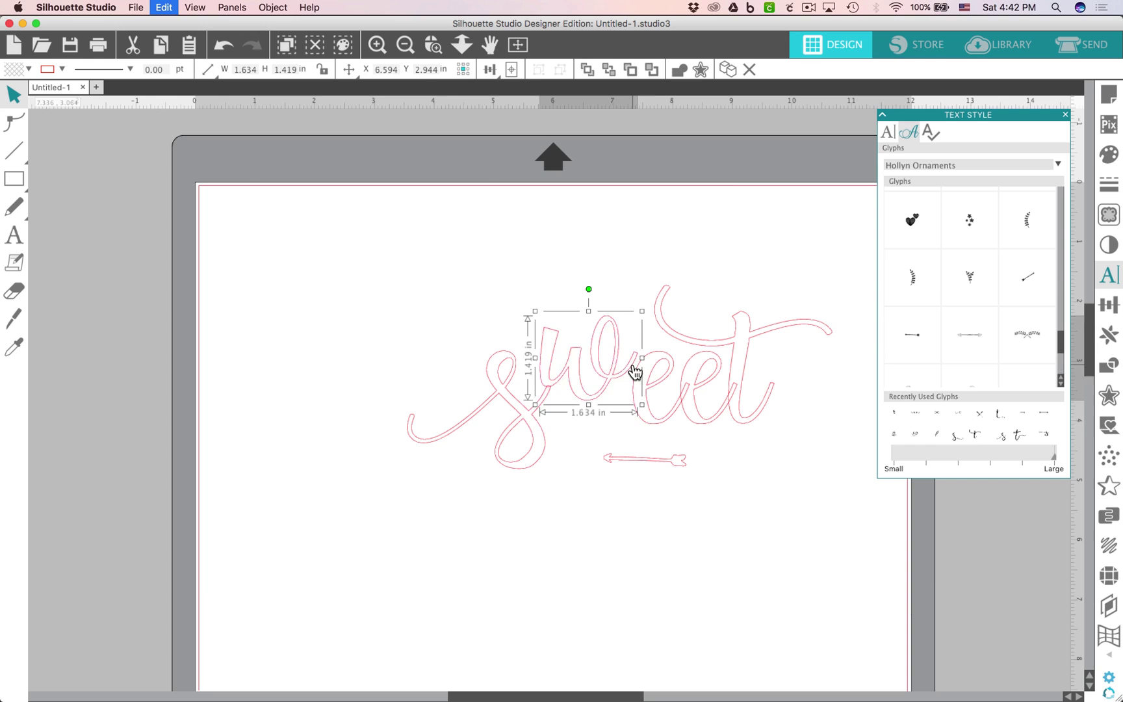
Step: Rotate the arrow 180°, enlarge it to 2.510 × 0.383 in, and nudge it under 'sweet'
{"action": "left_click", "coordinate": [668, 461]}
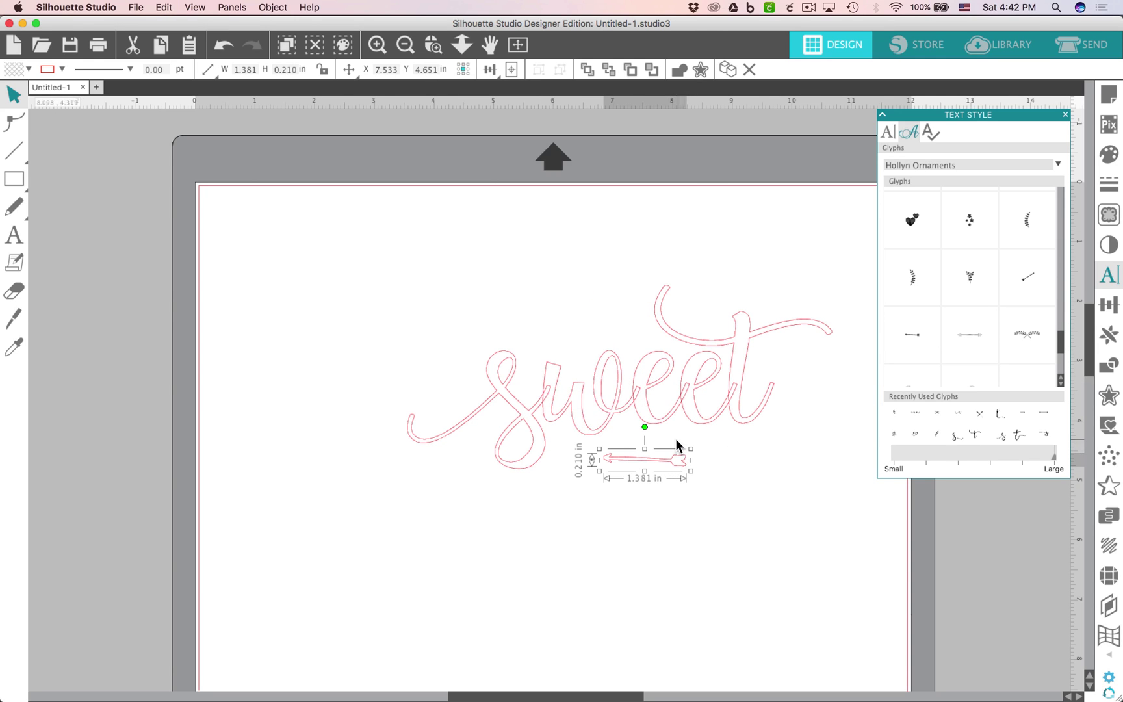
{"action": "left_click_drag", "start_coordinate": [645, 429], "coordinate": [646, 587]}
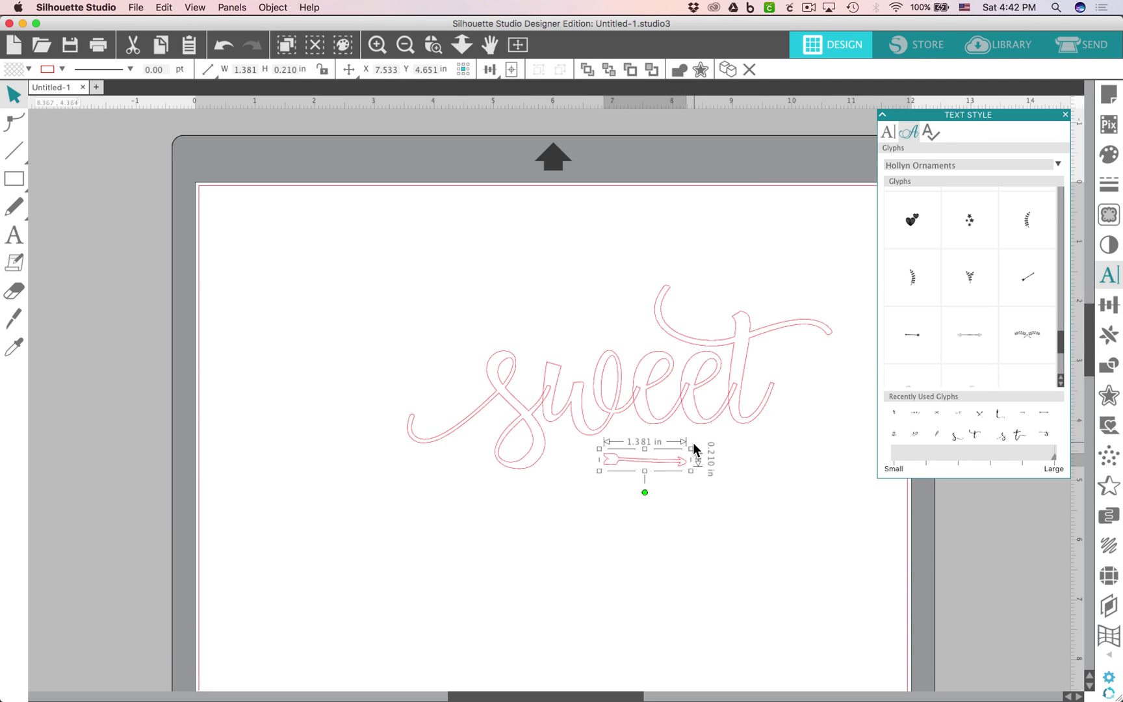
{"action": "left_click_drag", "start_coordinate": [691, 449], "coordinate": [757, 431]}
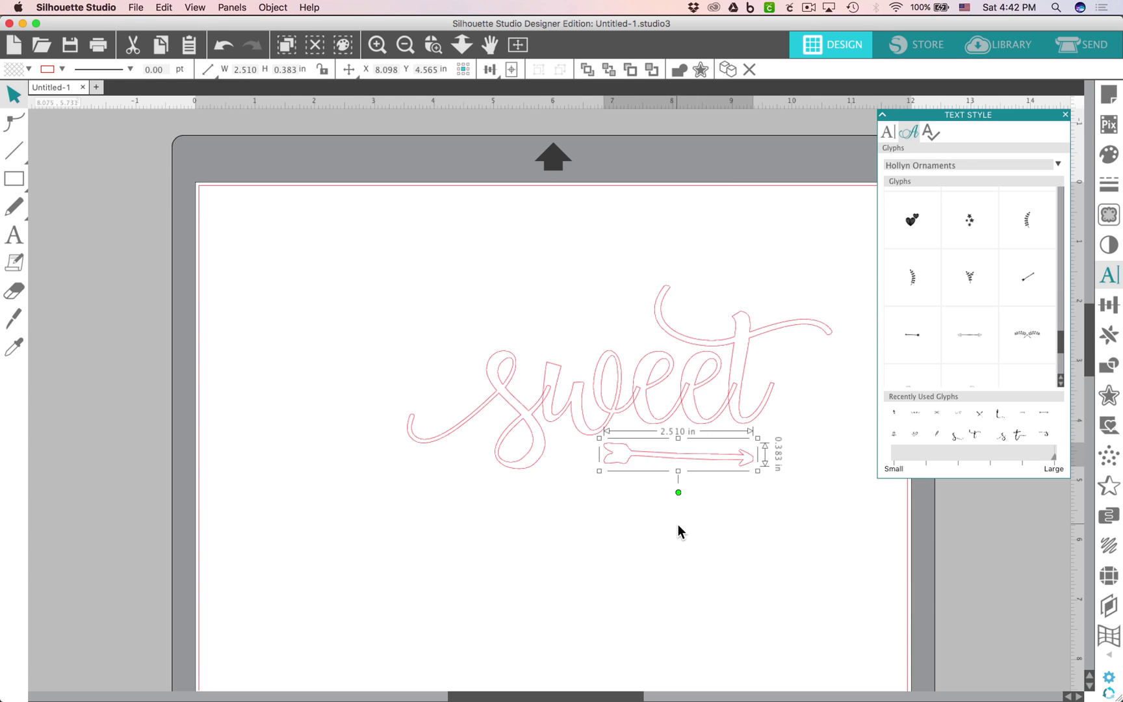
{"action": "left_click_drag", "start_coordinate": [679, 499], "coordinate": [684, 506]}
{"action": "left_click", "coordinate": [801, 513]}
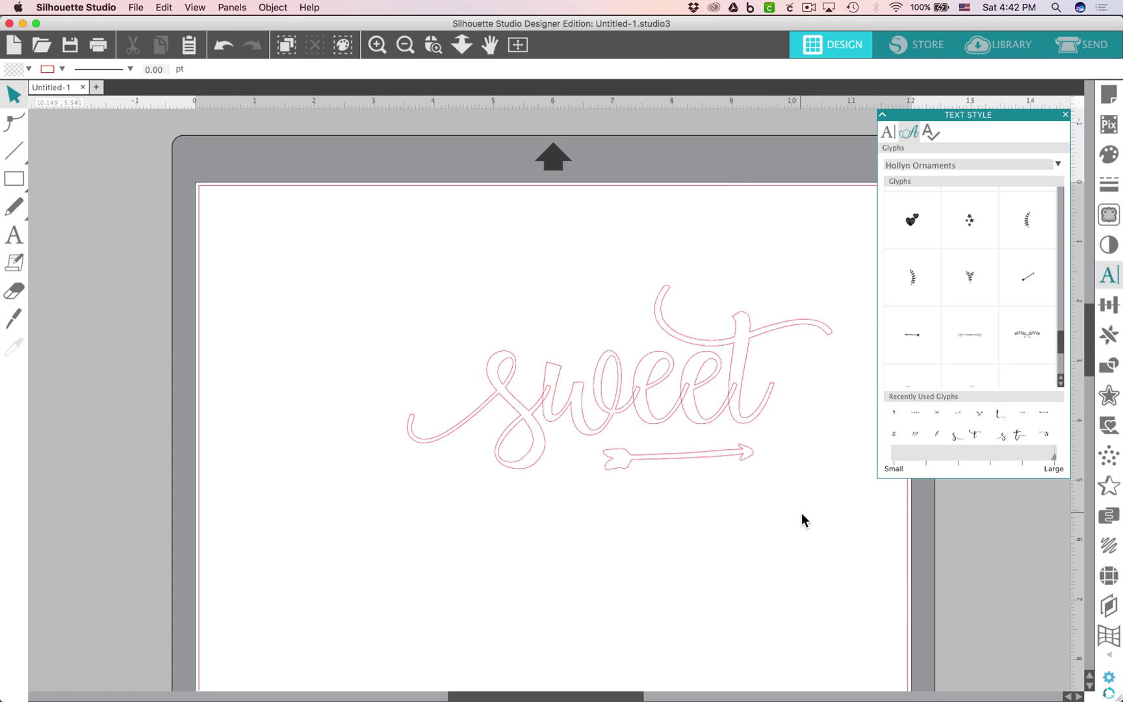
{"action": "left_click", "coordinate": [729, 457]}
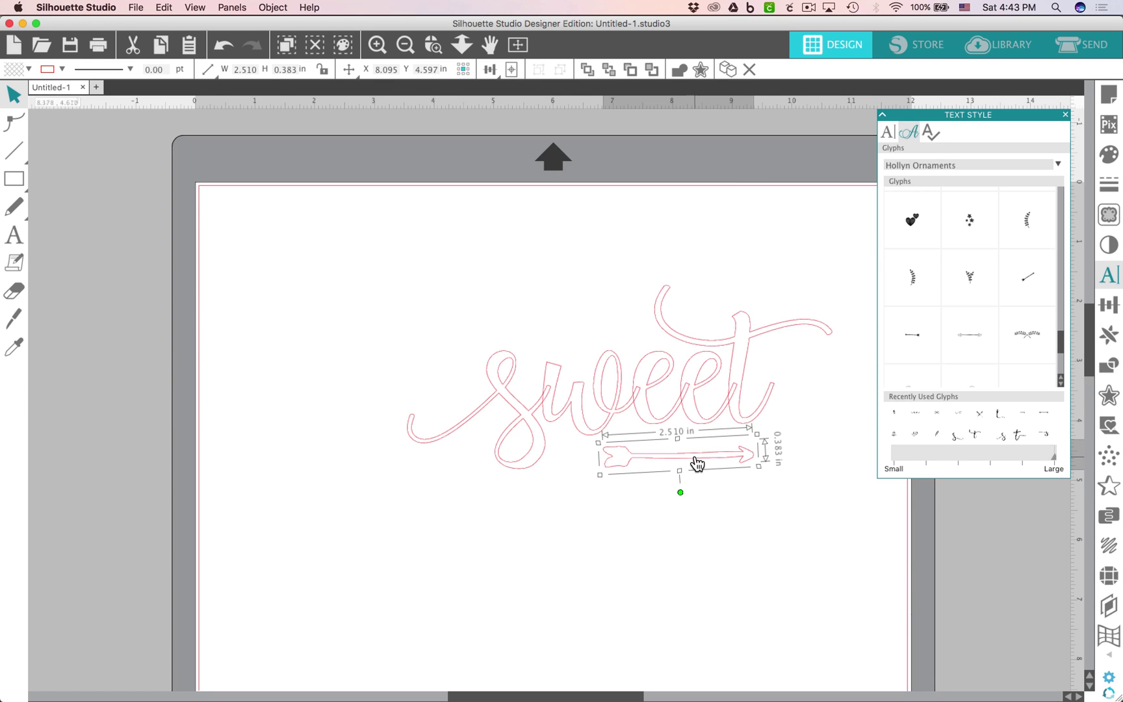
{"action": "left_click_drag", "start_coordinate": [697, 462], "coordinate": [684, 461]}
{"action": "left_click", "coordinate": [759, 517]}
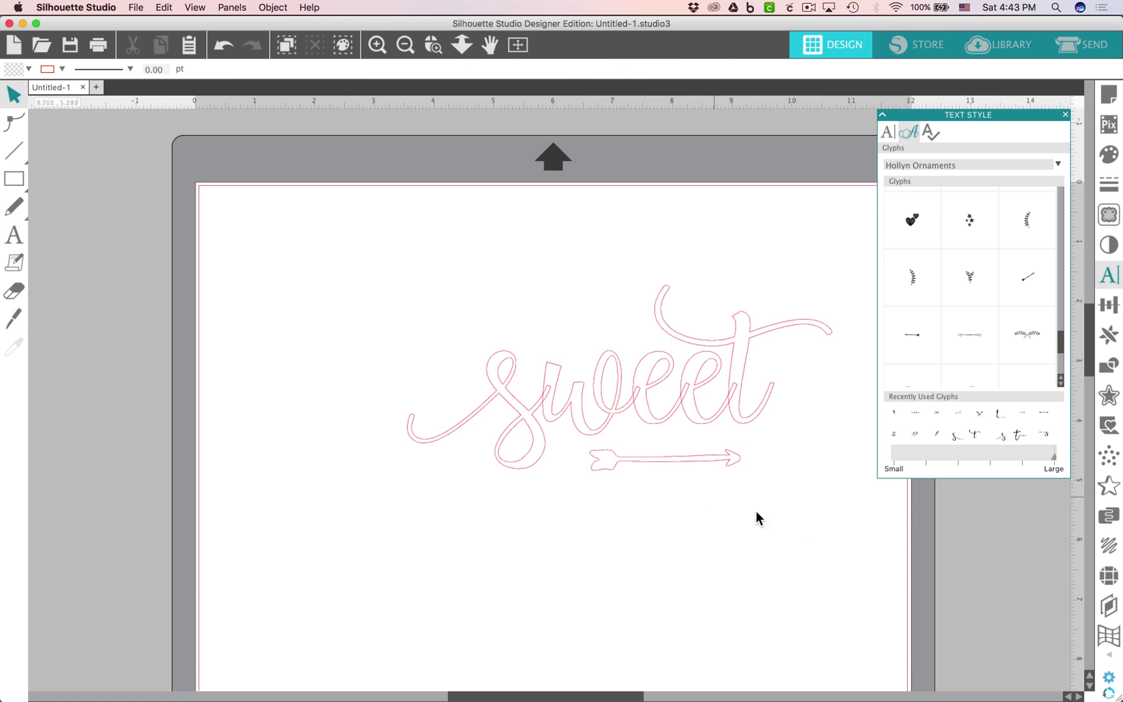
Step: Weld all the letters and the arrow of 'sweet' together
{"action": "left_click_drag", "start_coordinate": [795, 536], "coordinate": [439, 318]}
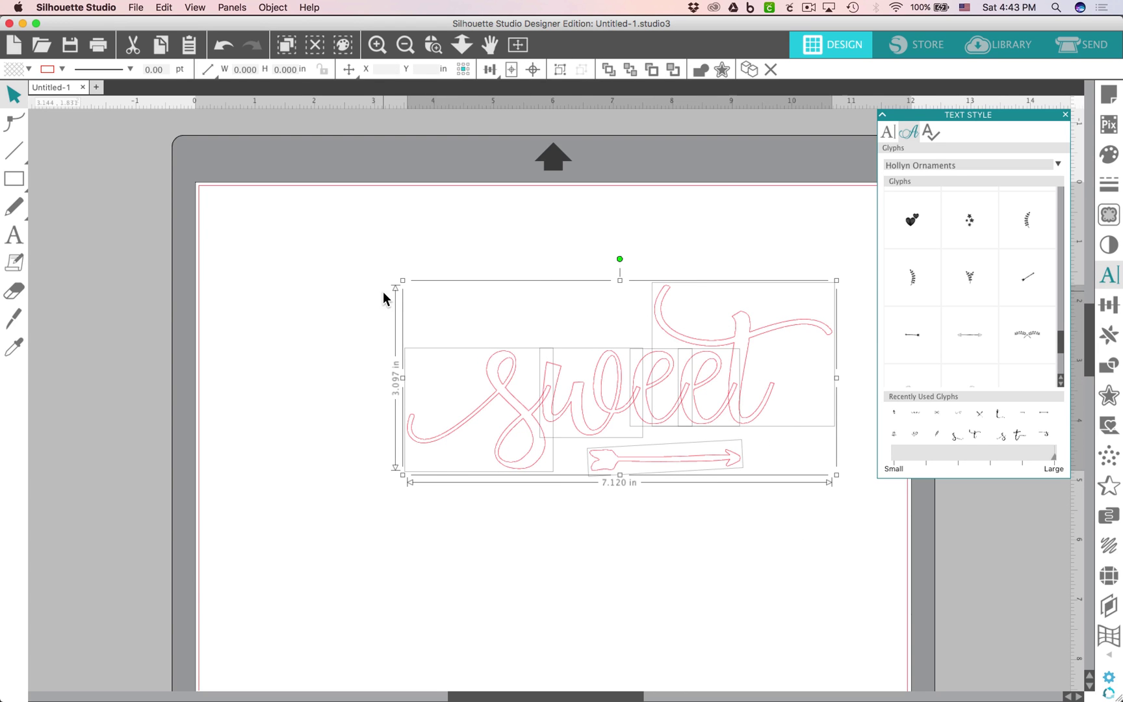
{"action": "right_click", "coordinate": [556, 392]}
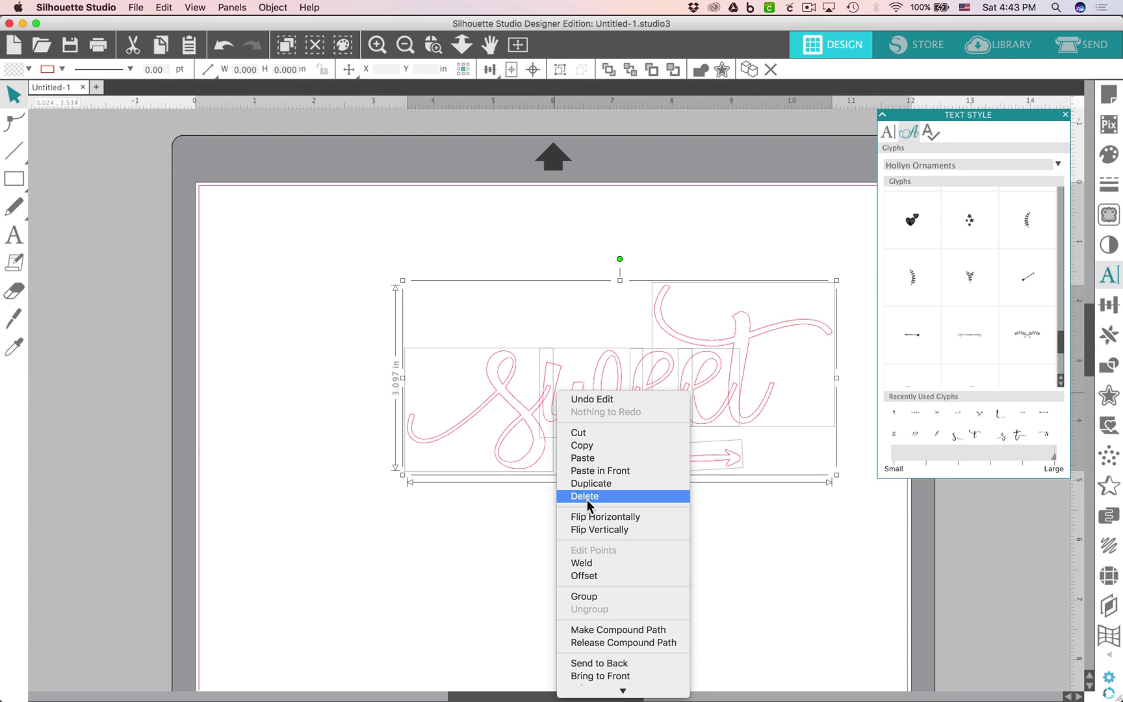
{"action": "left_click", "coordinate": [591, 563]}
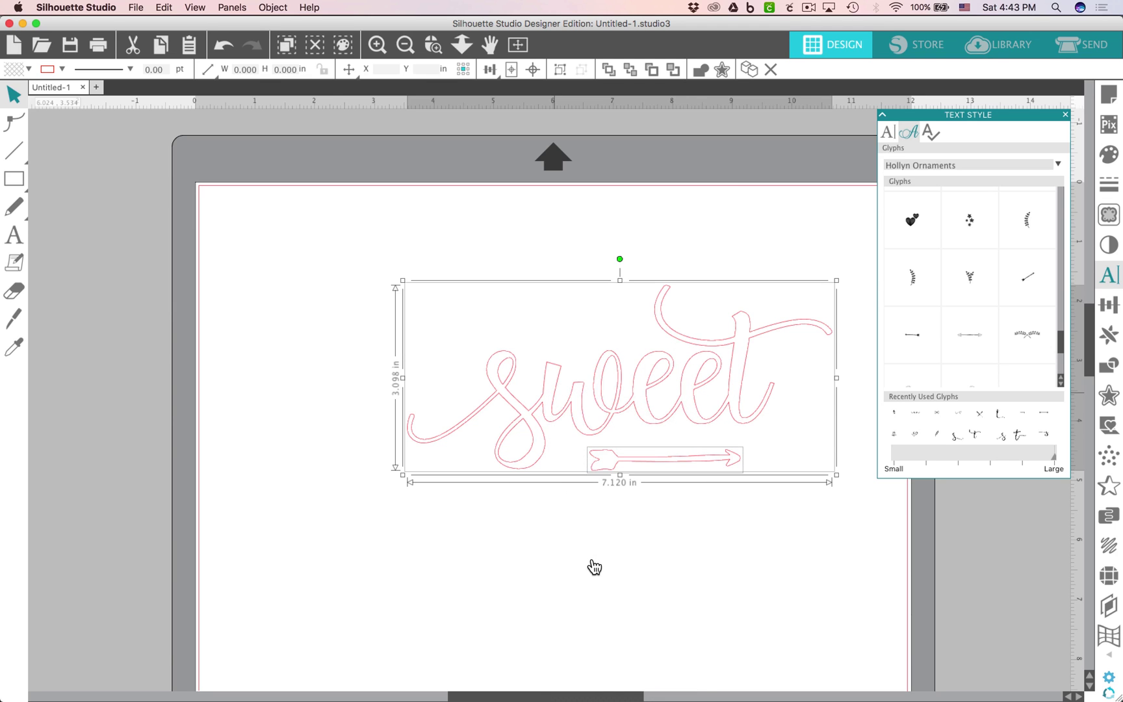
Step: Fill the welded word and arrow with a light pink colour
{"action": "left_click", "coordinate": [29, 69]}
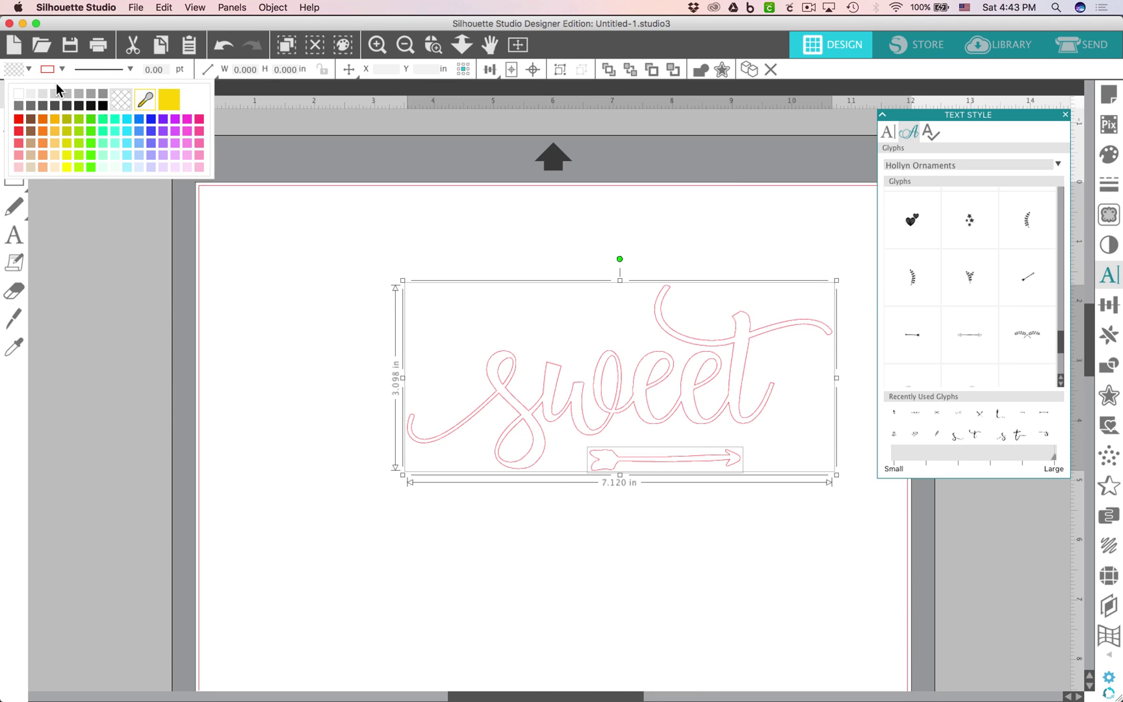
{"action": "left_click", "coordinate": [200, 130]}
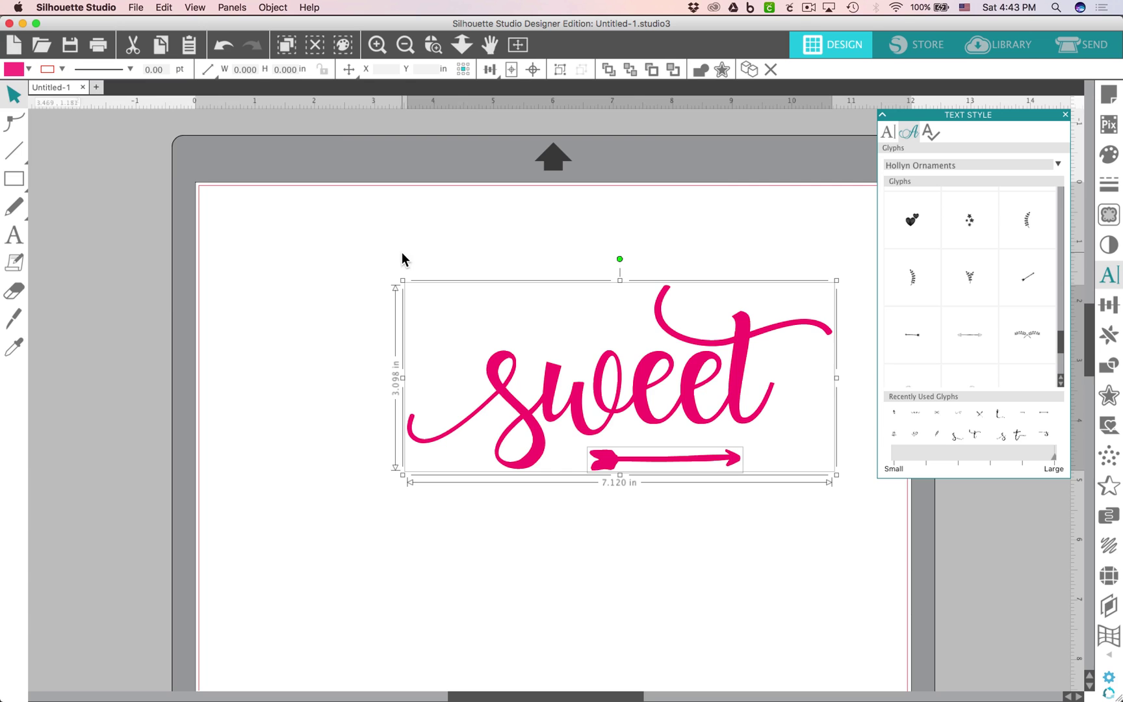
{"action": "left_click", "coordinate": [19, 67]}
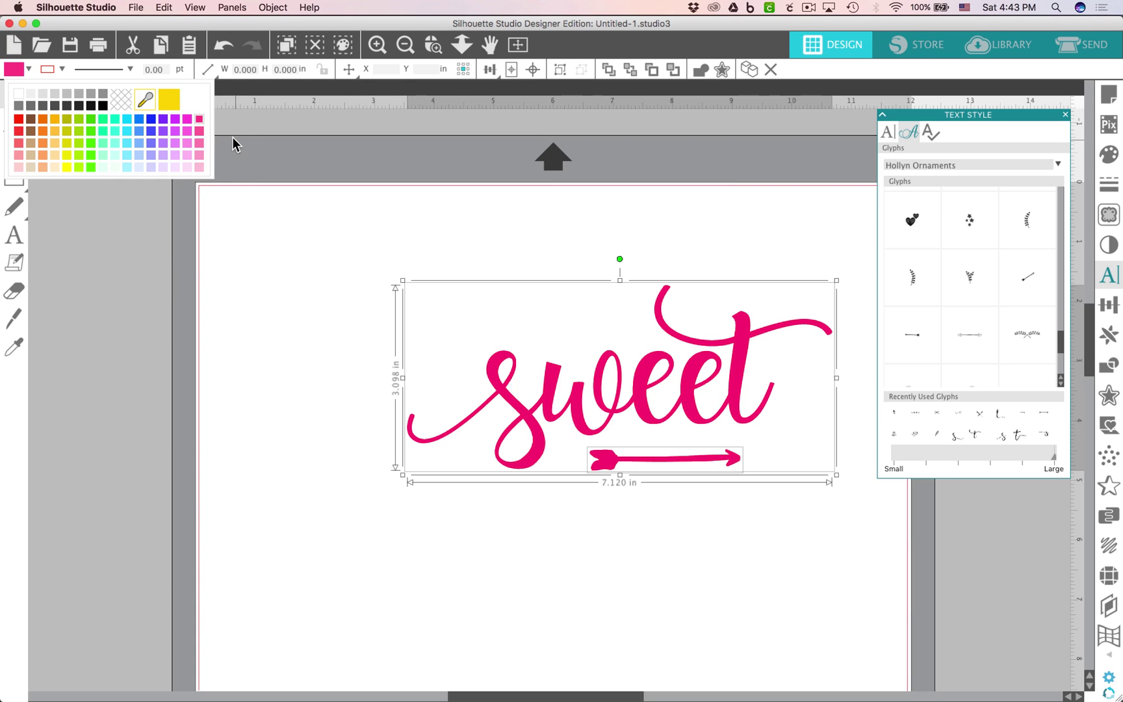
{"action": "left_click", "coordinate": [201, 129]}
{"action": "left_click", "coordinate": [395, 447]}
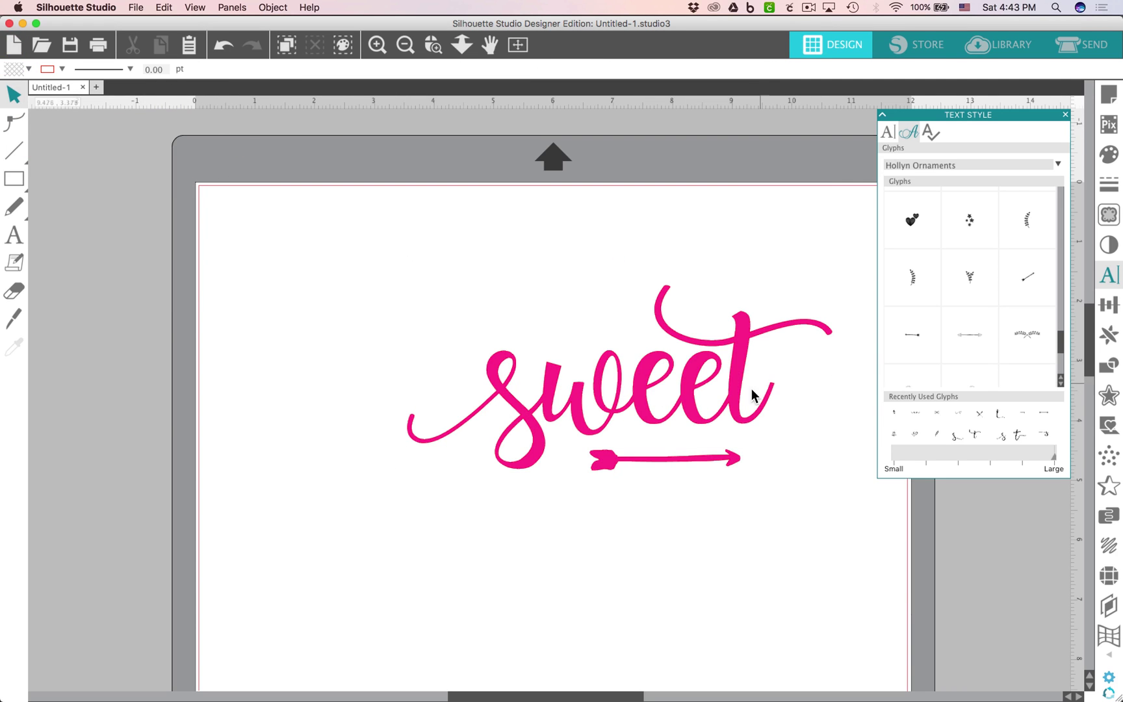
{"action": "left_click_drag", "start_coordinate": [737, 389], "coordinate": [690, 391]}
{"action": "key", "text": "super+z"}
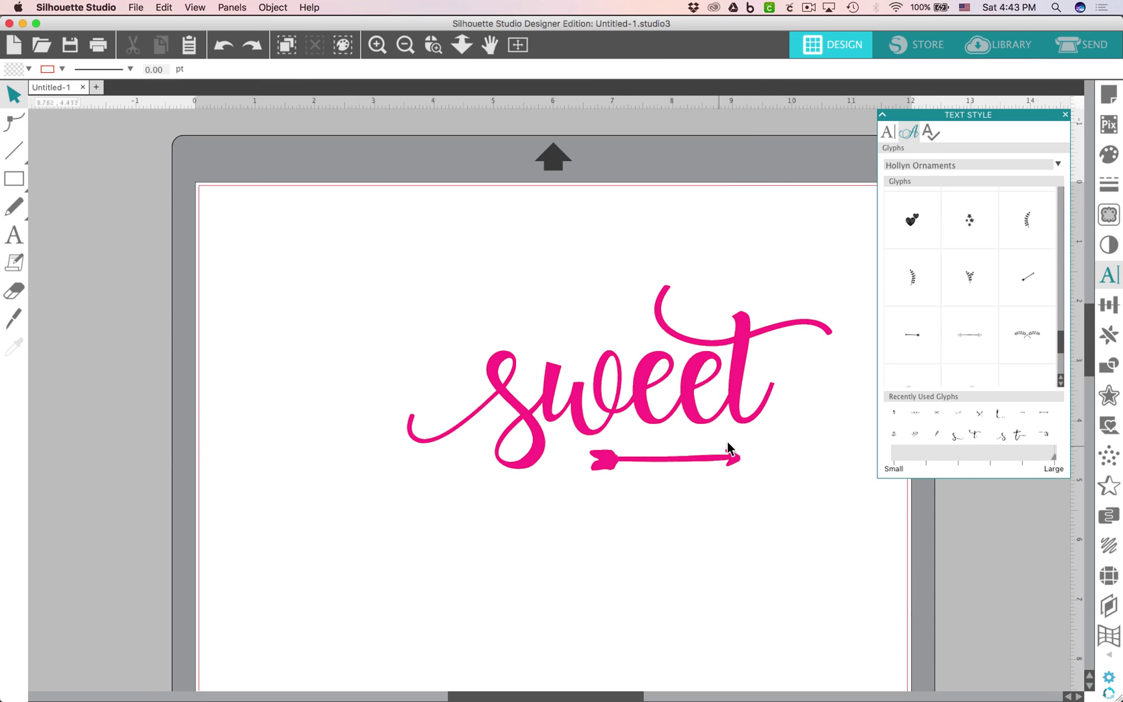